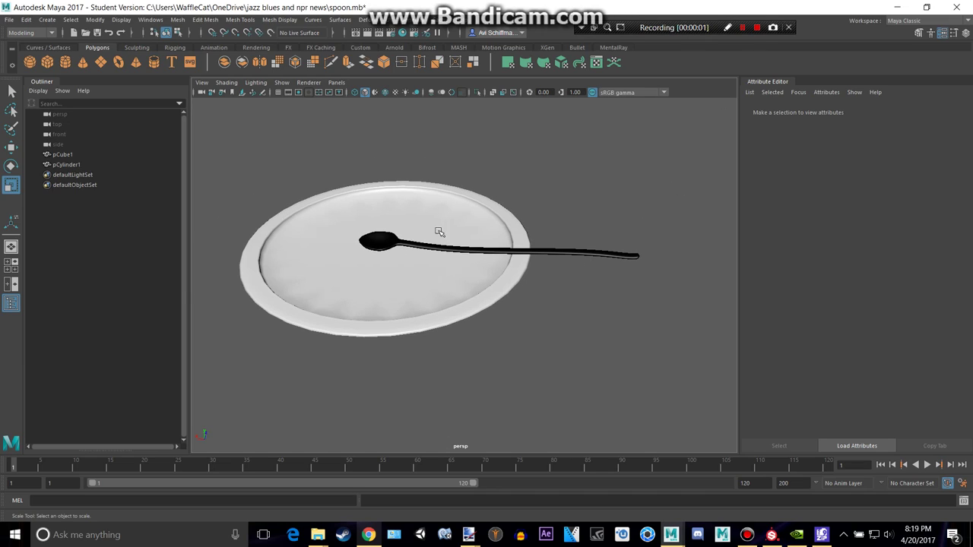
Create a polygon cube and move it clear of the plate and spoon.
click(47, 62)
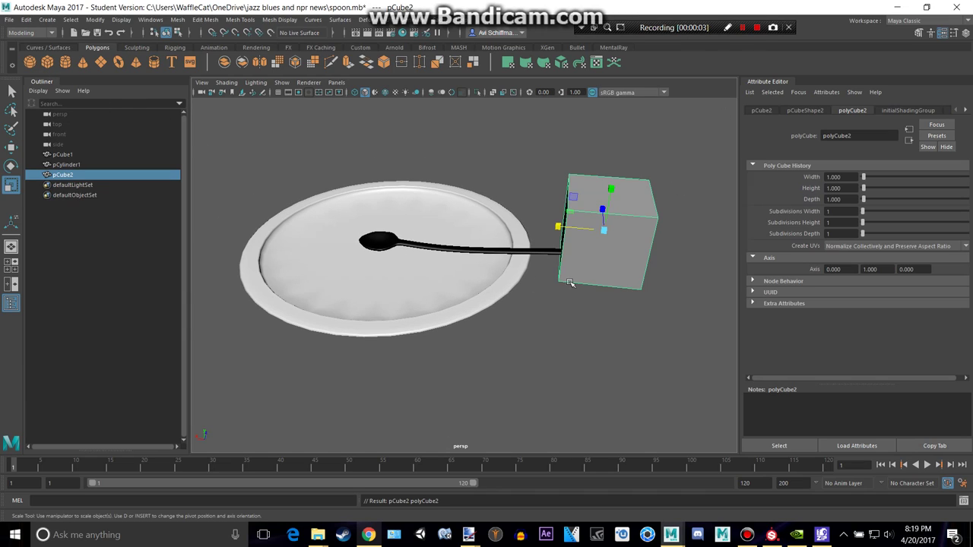
alt+middle_drag(571, 280, 421, 277)
key(w)
drag(428, 228, 682, 290)
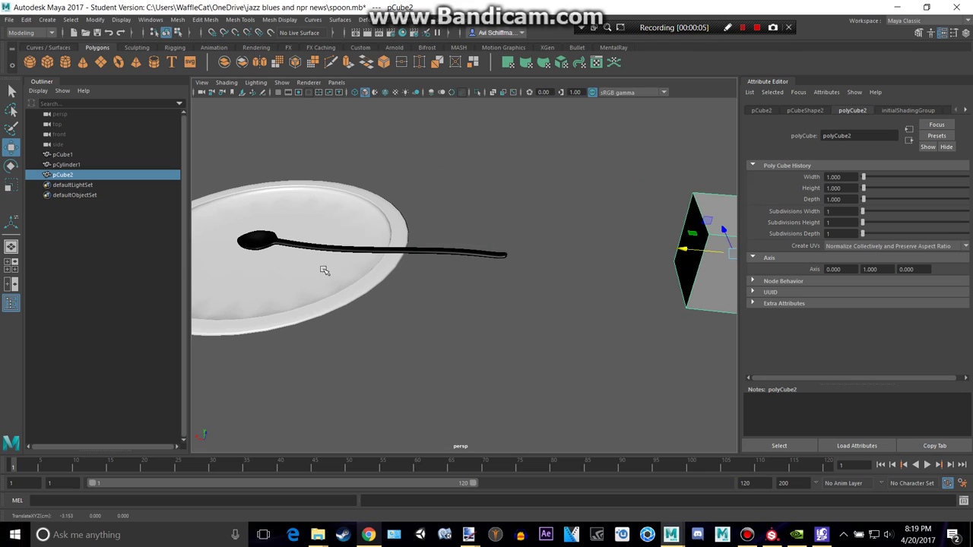
alt+drag(331, 271, 522, 270)
key(f)
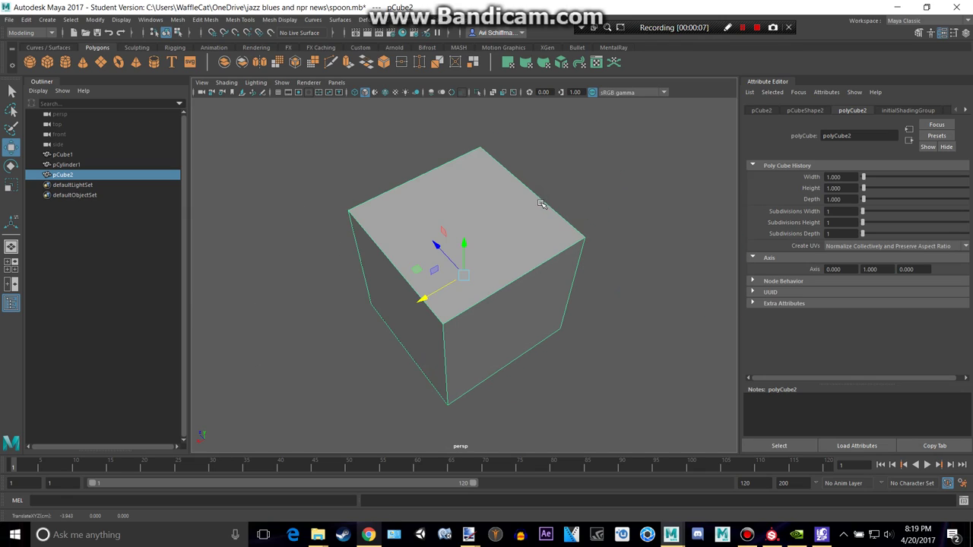
Scale the cube into a thin, elongated slab and set its width and depth subdivisions to 7.
key(r)
drag(463, 236, 411, 300)
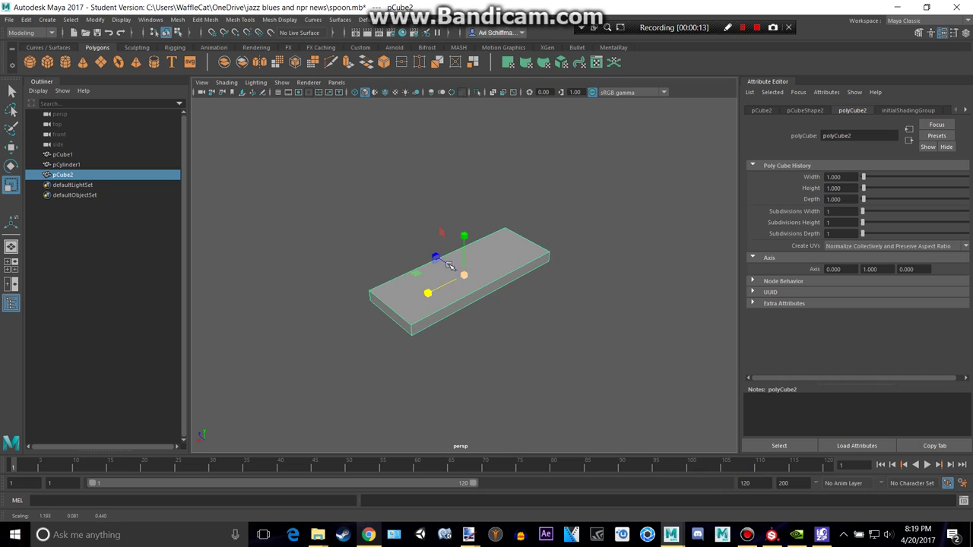
drag(439, 267, 446, 263)
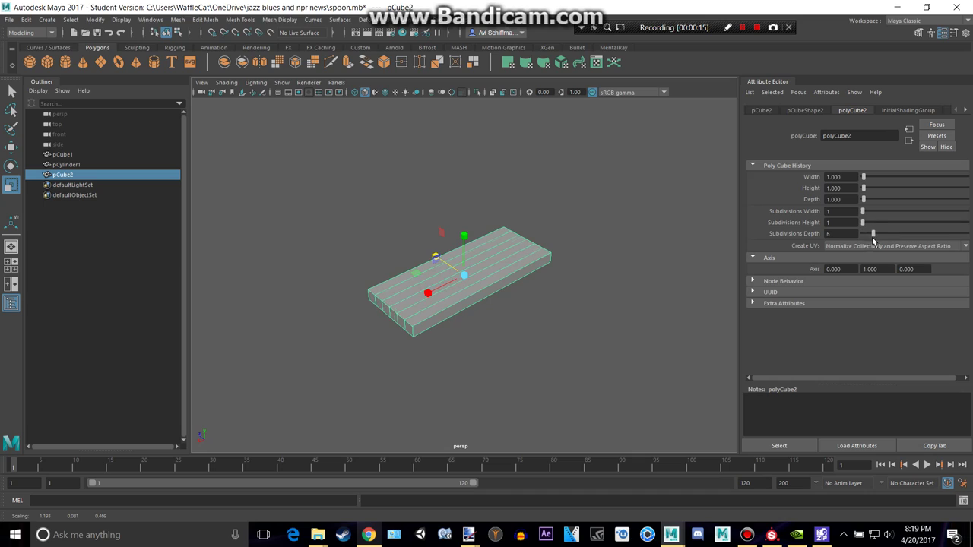
drag(873, 240, 875, 242)
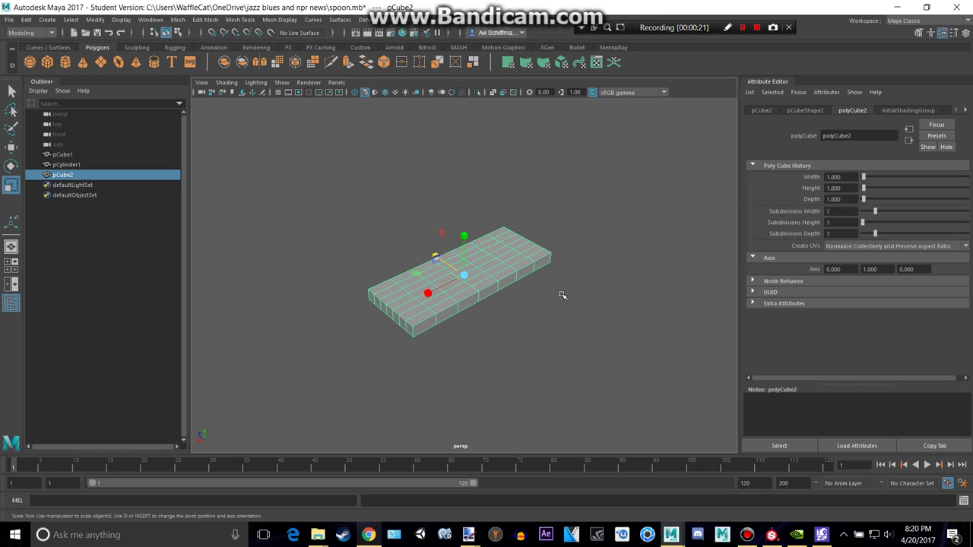
Extrude four alternating faces on the short end of the slab outward to form the fork's tines.
alt+drag(403, 353, 461, 312)
scroll(459, 308, up, 3)
right_drag(445, 294, 445, 267)
click(410, 303)
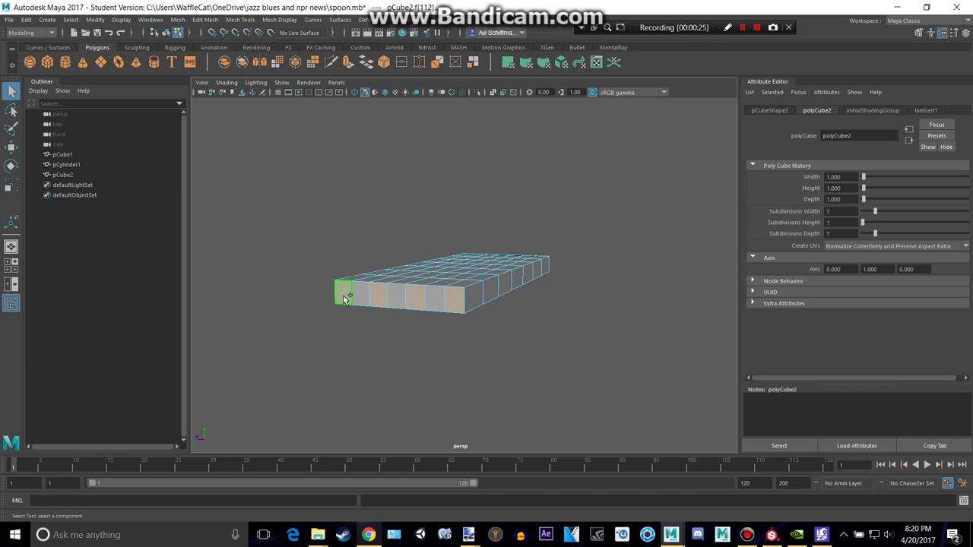
alt+drag(345, 302, 295, 376)
scroll(295, 376, down, 3)
key(ctrl+e)
key(w)
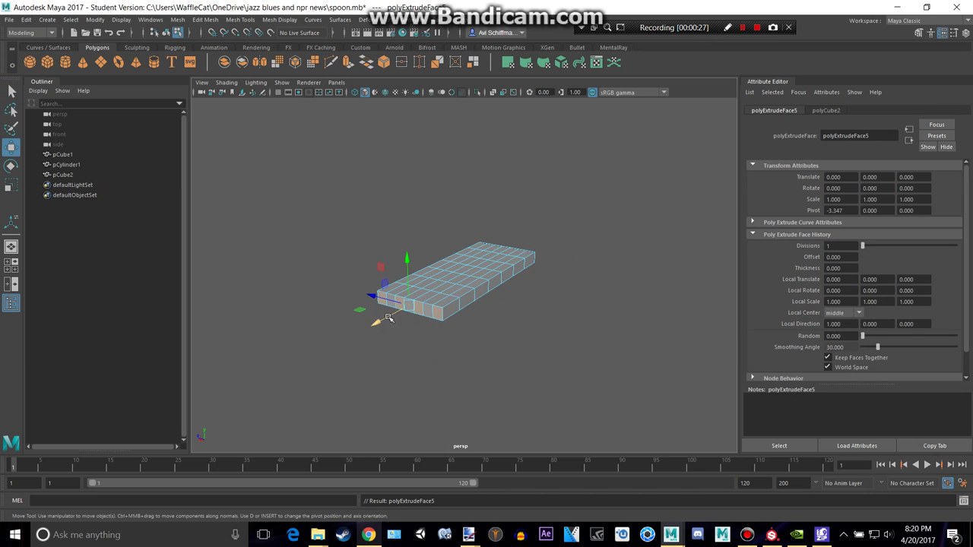
drag(388, 318, 344, 365)
In the top view, narrow the three vertex rows nearest the tines to shape the fork's neck.
alt+drag(465, 363, 418, 364)
key(space)
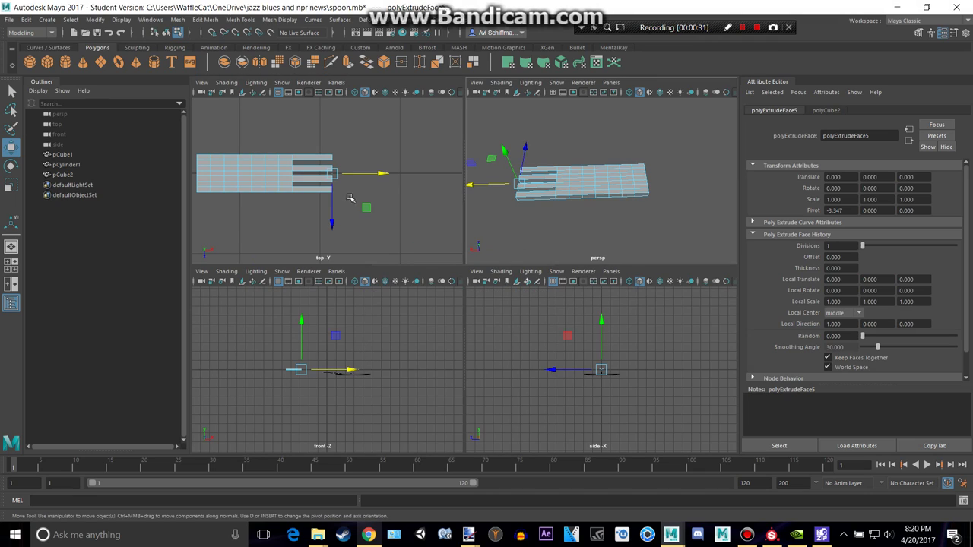
key(space)
scroll(410, 285, up, 4)
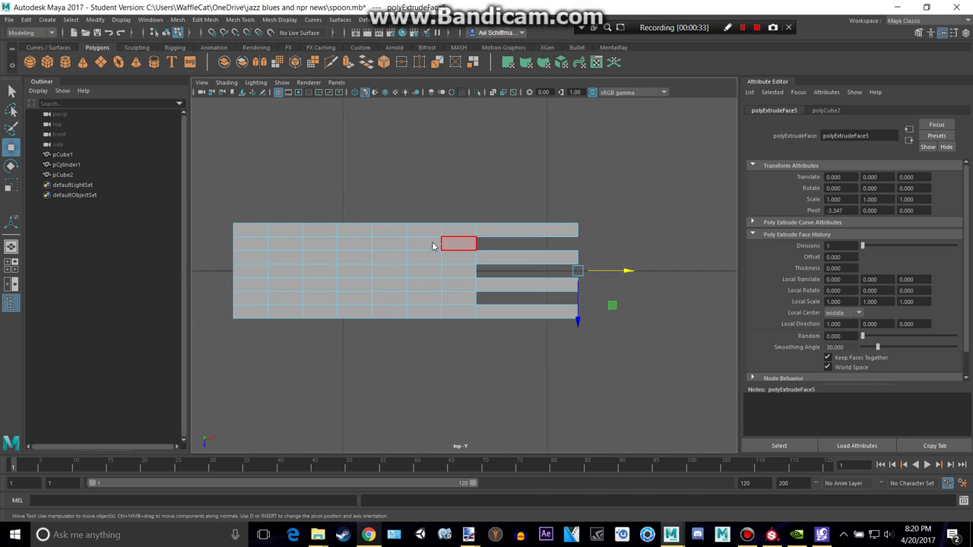
right_drag(439, 234, 395, 233)
drag(428, 209, 461, 362)
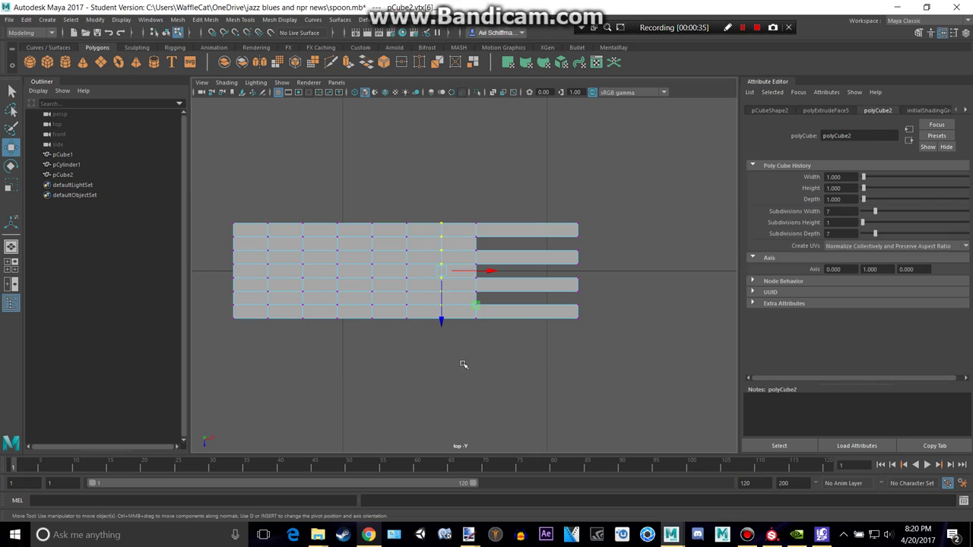
key(r)
drag(444, 324, 445, 293)
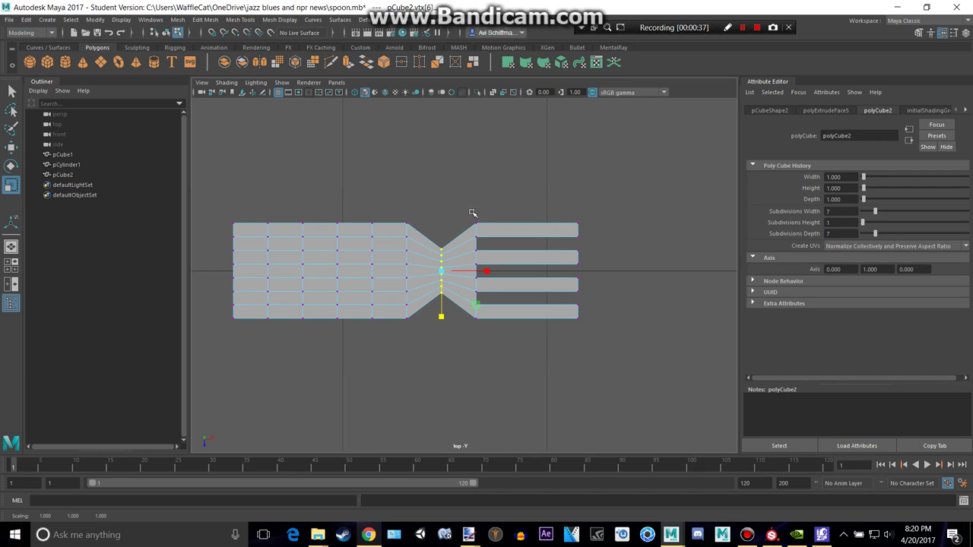
drag(472, 213, 491, 370)
drag(477, 317, 474, 298)
drag(384, 192, 435, 402)
drag(407, 316, 411, 292)
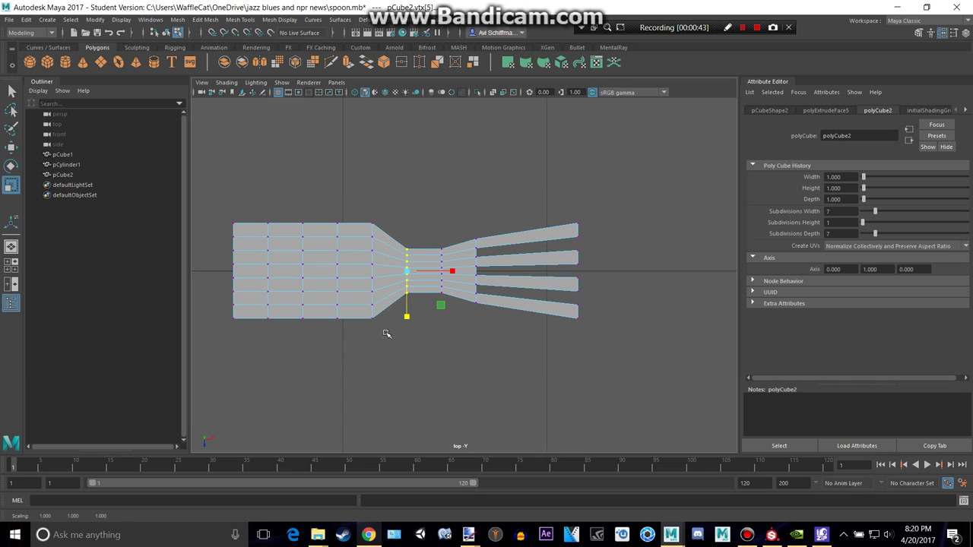
Narrow the remaining vertex rows toward the handle's end to match the neck's width.
drag(386, 333, 327, 215)
drag(361, 321, 342, 287)
drag(310, 348, 270, 194)
drag(303, 317, 305, 293)
drag(273, 348, 249, 226)
drag(271, 316, 269, 303)
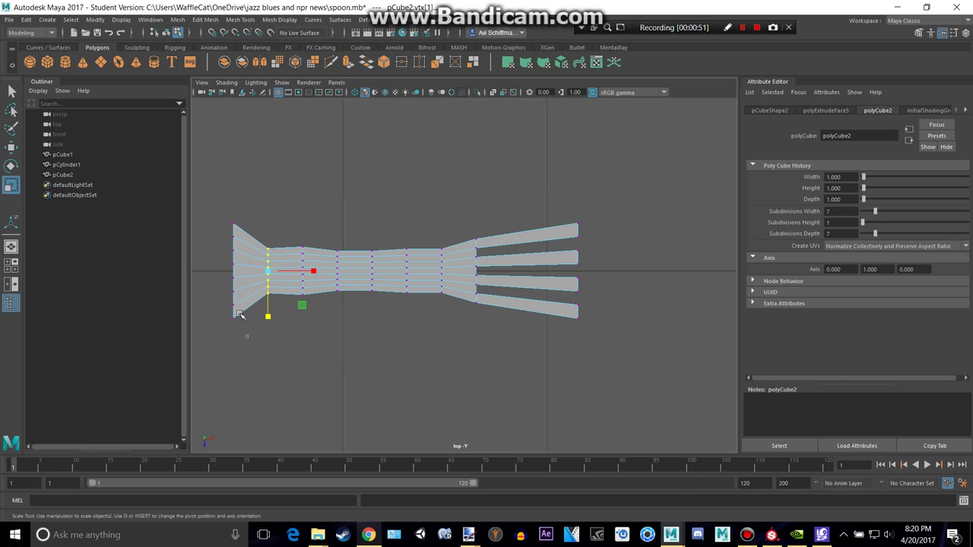
drag(248, 337, 219, 200)
drag(233, 315, 234, 282)
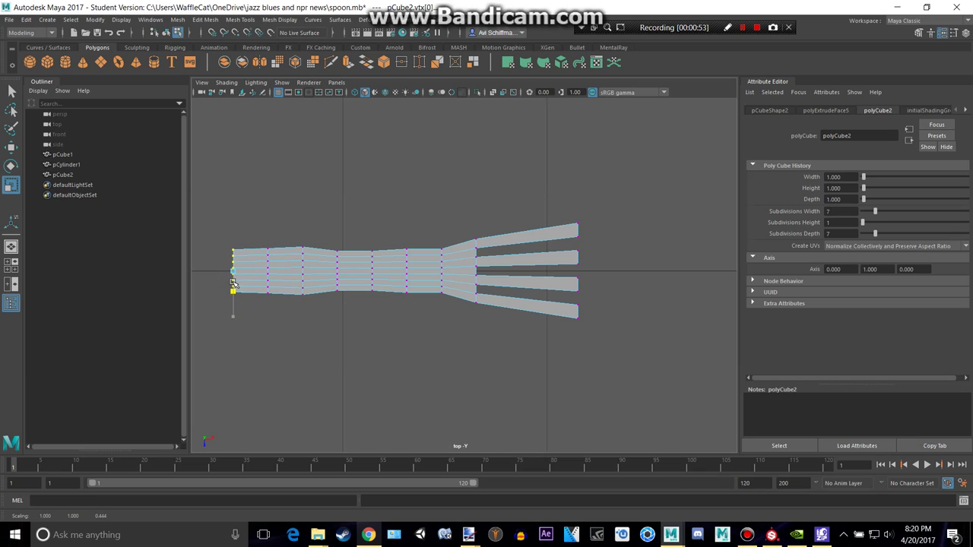
Lengthen the handle by moving its end faces outward, away from the tines.
right_drag(252, 237, 253, 268)
alt+middle_drag(229, 248, 312, 232)
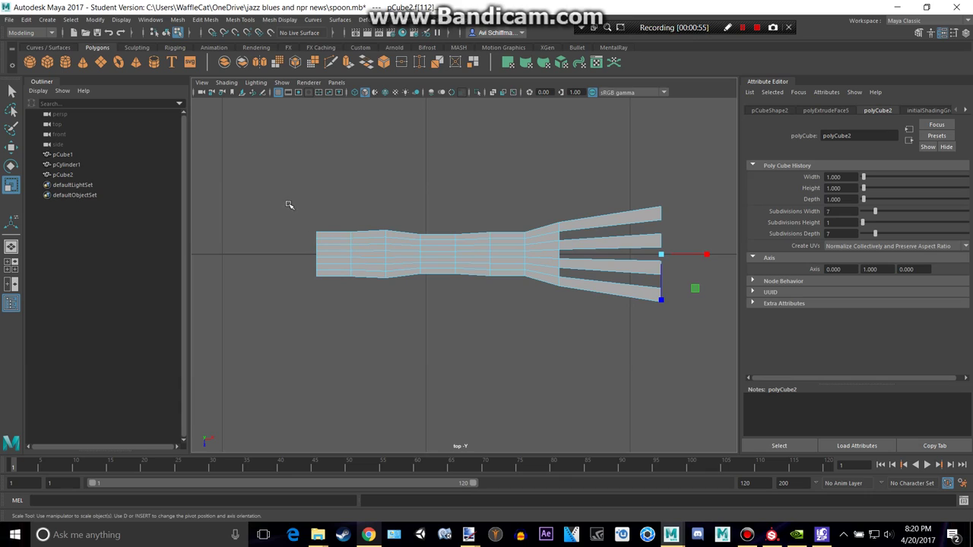
drag(286, 203, 323, 330)
ctrl+drag(331, 212, 347, 336)
key(w)
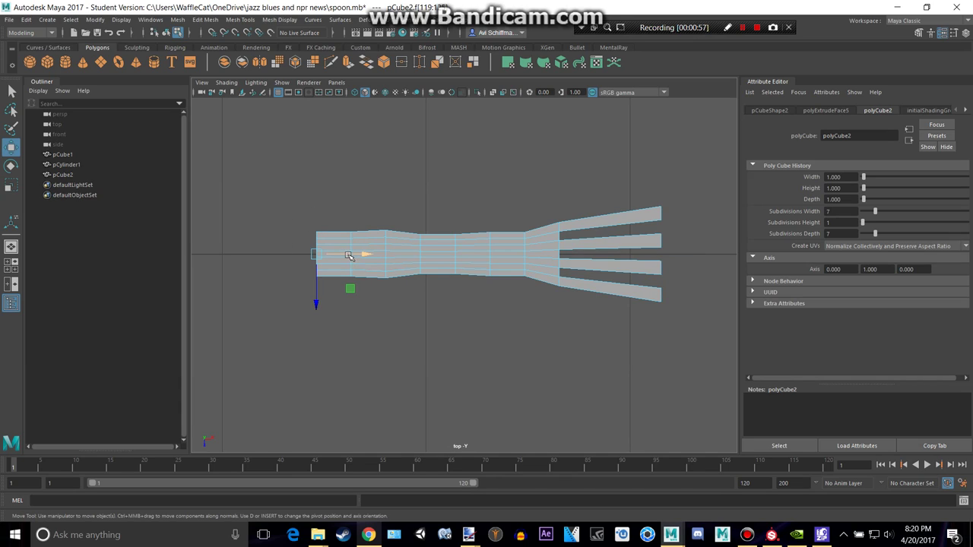
drag(349, 255, 268, 272)
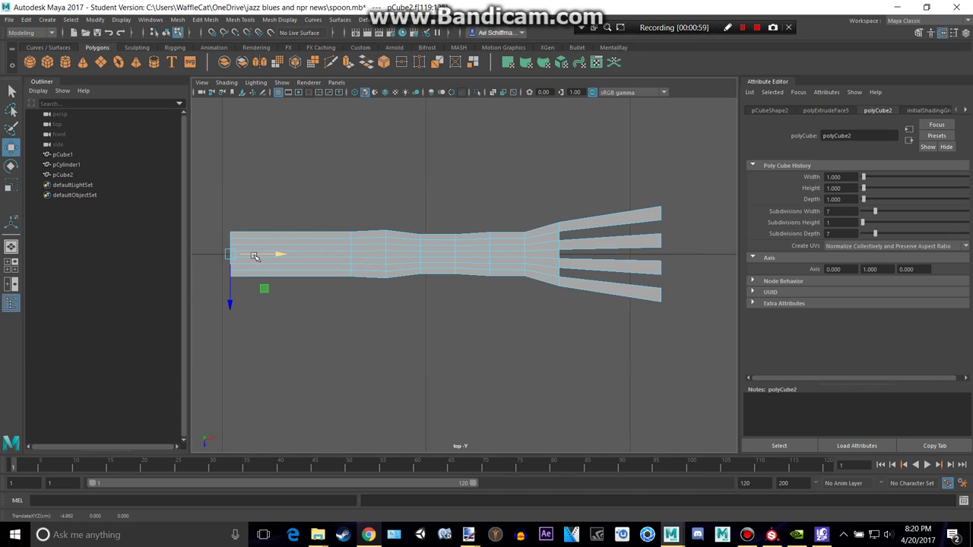
Raise the handle's end faces slightly in the perspective view.
key(e)
alt+drag(436, 210, 436, 174)
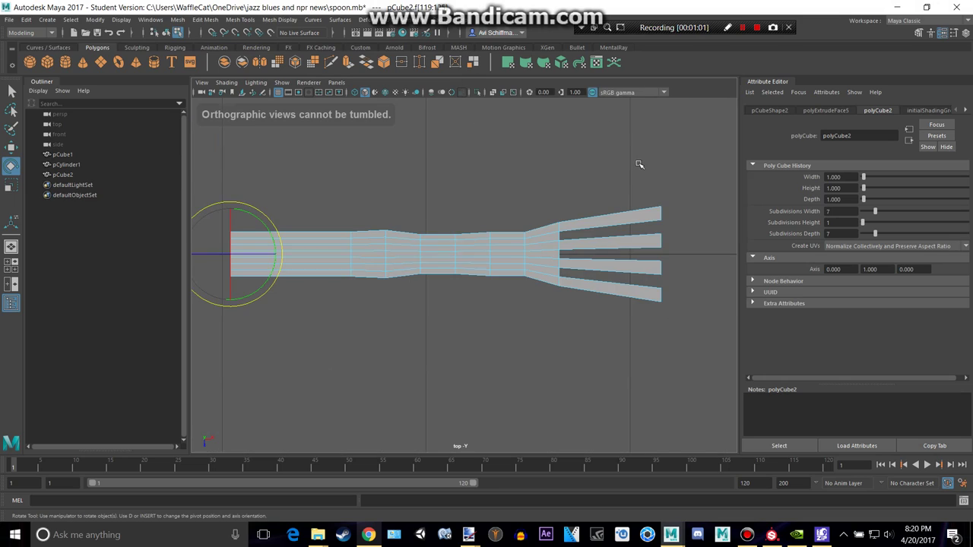
key(space)
key(space)
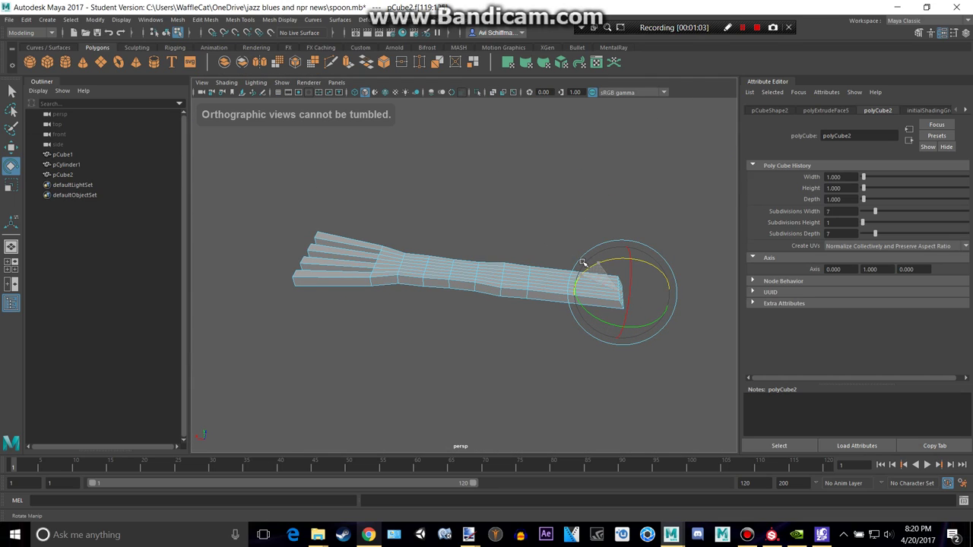
key(w)
drag(630, 260, 631, 247)
key(e)
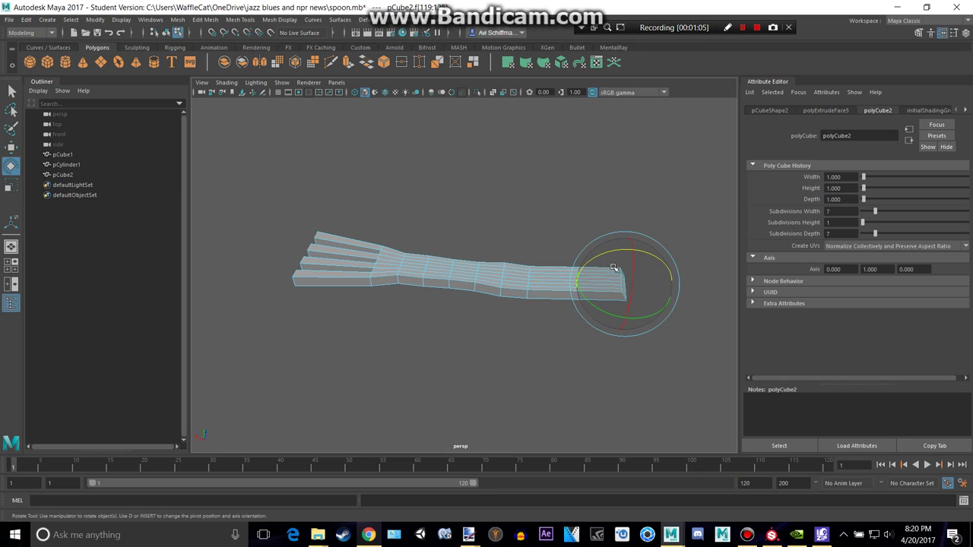
scroll(457, 270, up, 3)
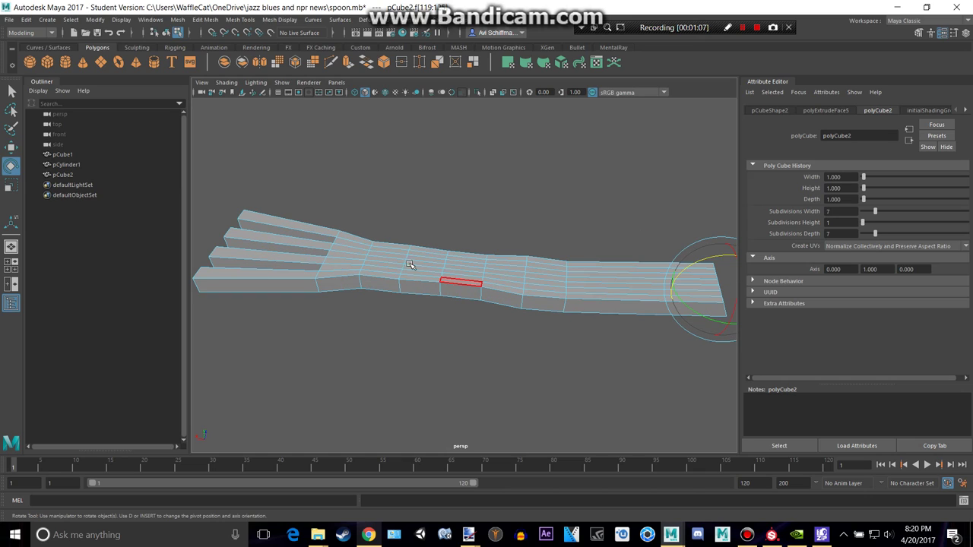
alt+drag(409, 264, 430, 245)
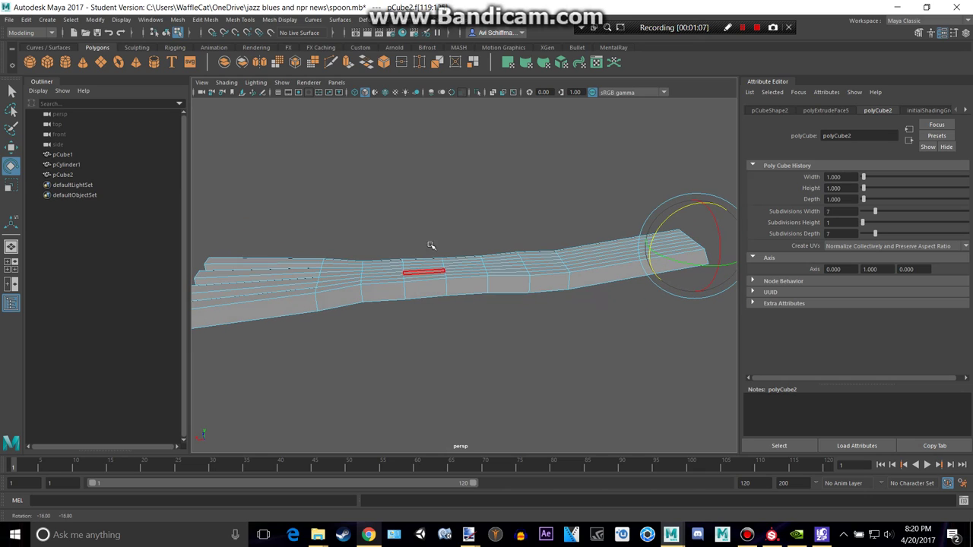
drag(433, 333, 434, 335)
key(w)
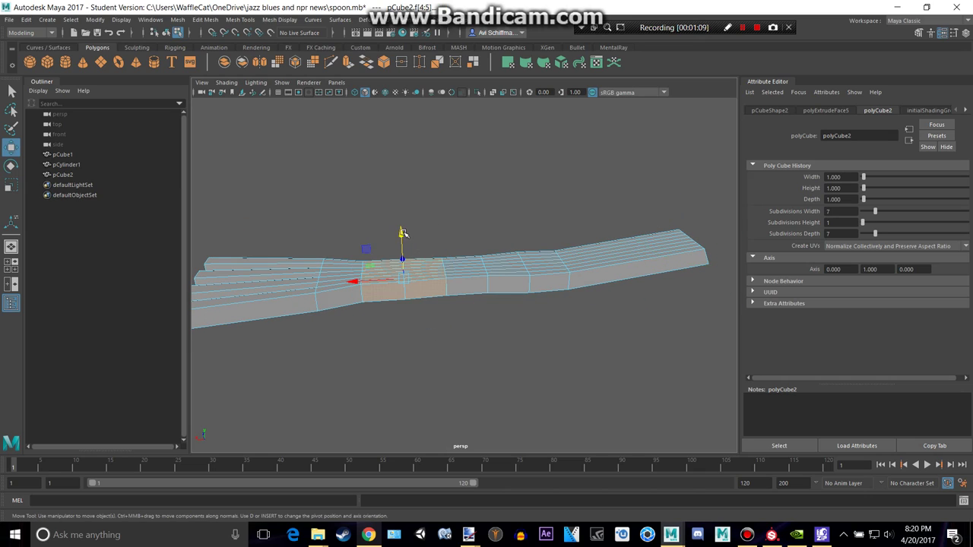
key(q)
Lower the third edge loop behind the tines slightly to start the neck's curve.
right_drag(398, 251, 395, 208)
scroll(411, 240, up, 2)
click(368, 287)
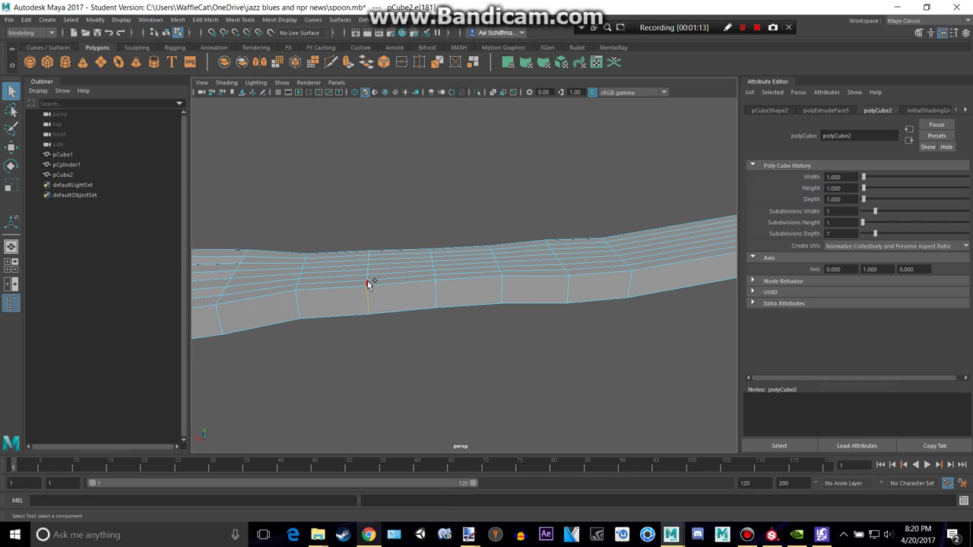
key(w)
drag(370, 262, 367, 240)
alt+middle_drag(367, 240, 520, 230)
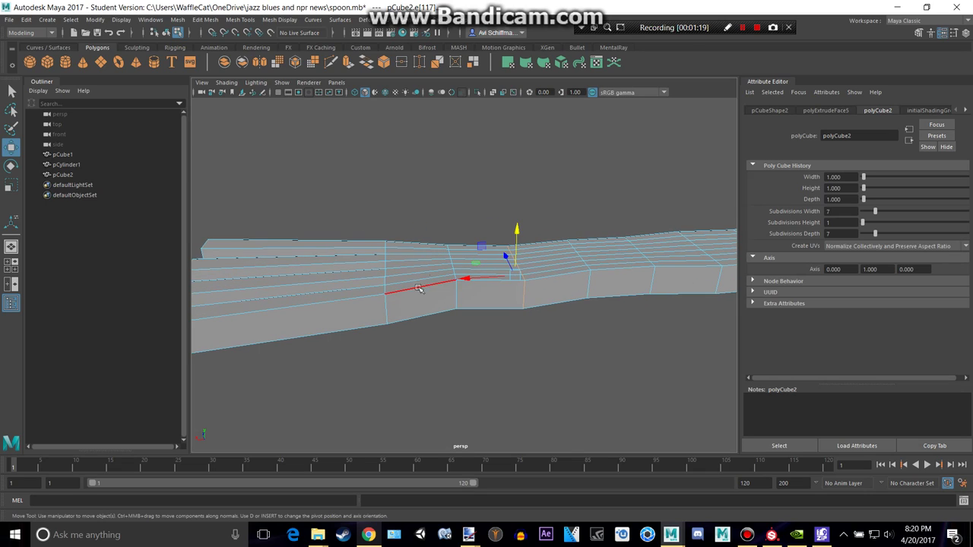
Lower the adjacent edge loop on the tine side to deepen the dip in the fork's neck.
key(q)
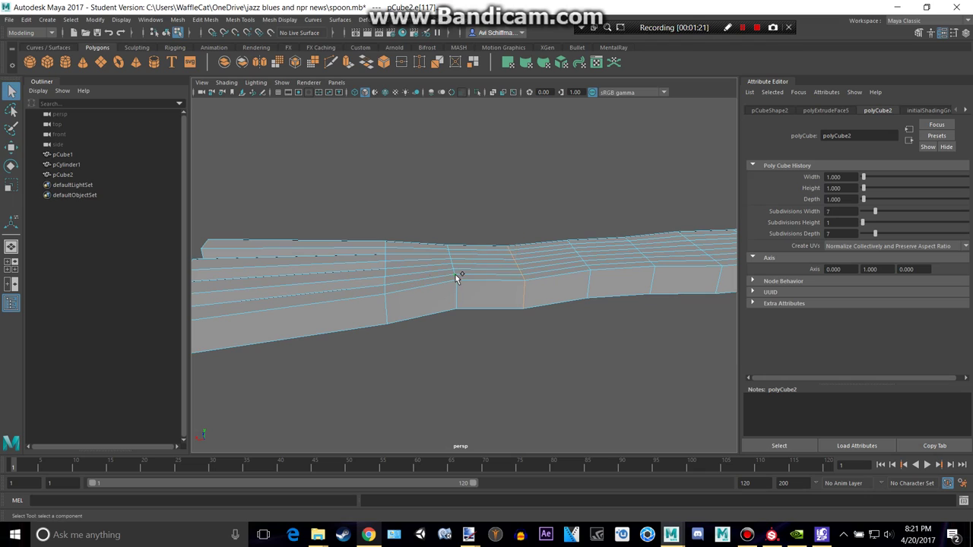
alt+drag(484, 297, 482, 242)
shift+click(457, 291)
key(w)
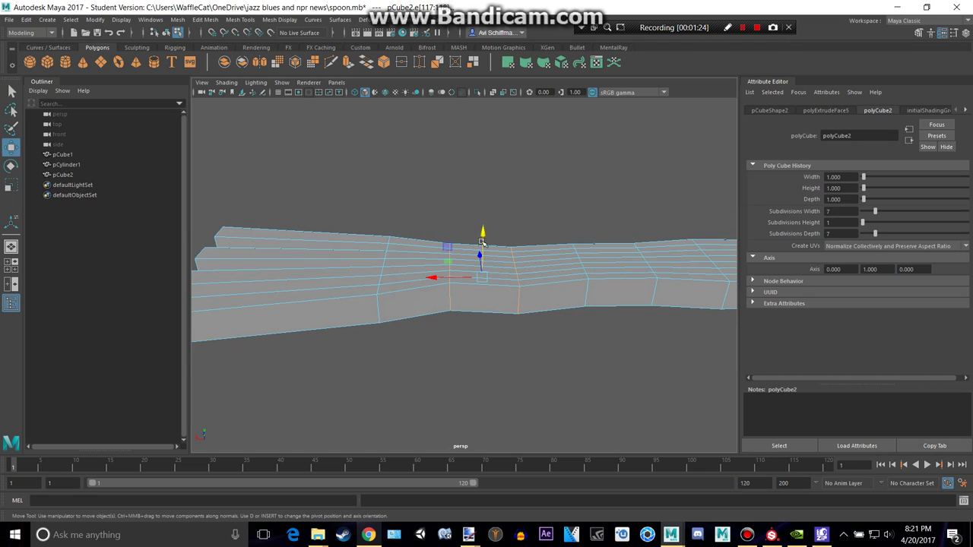
double_click(537, 285)
click(455, 287)
key(q)
key(w)
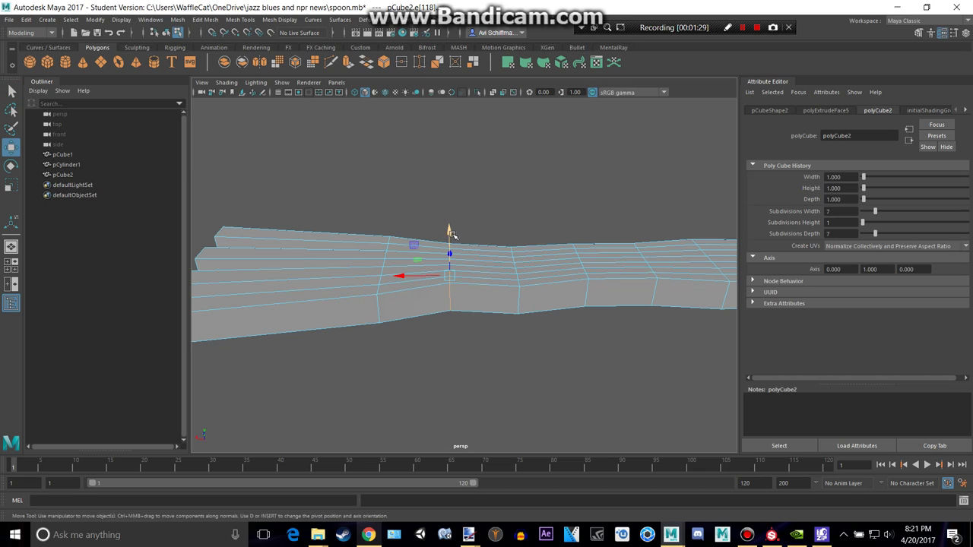
drag(452, 229, 448, 251)
alt+drag(372, 253, 384, 245)
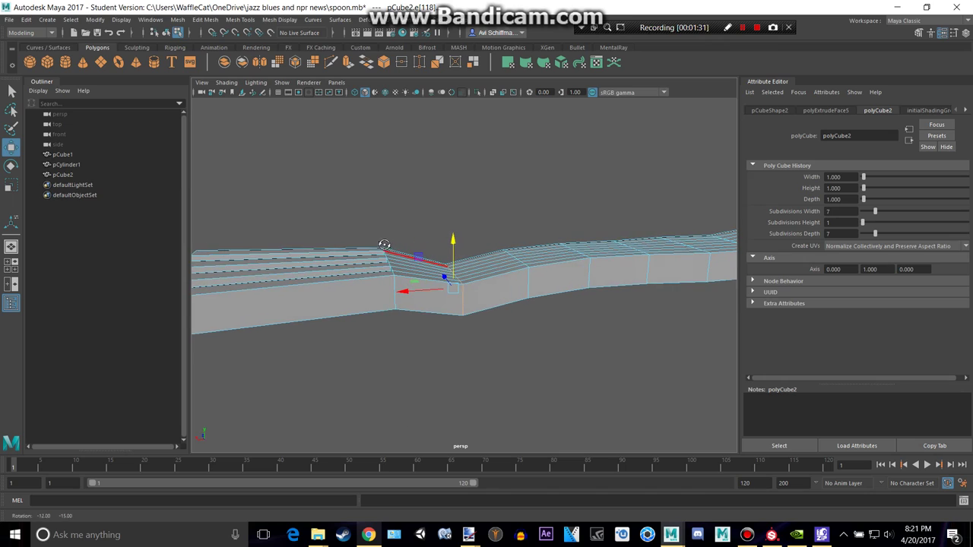
Insert an edge loop around the middle of each of the four tines.
alt+middle_drag(363, 249, 445, 272)
alt+drag(424, 306, 419, 329)
click(239, 20)
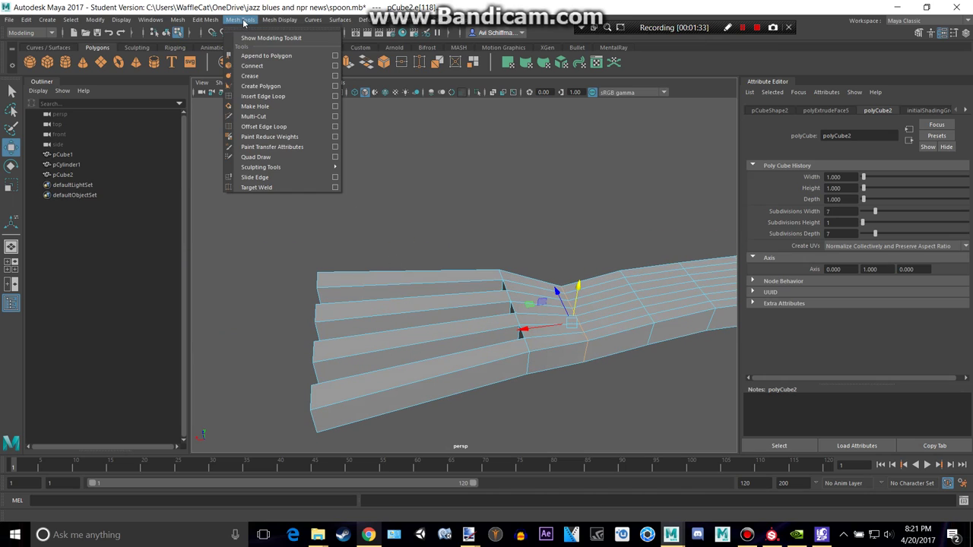
click(275, 93)
click(430, 379)
click(427, 347)
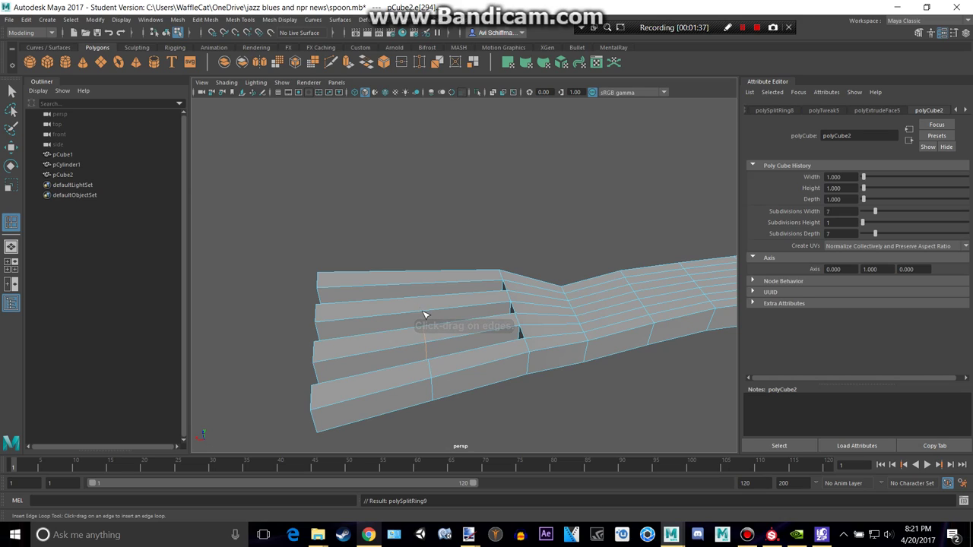
key(q)
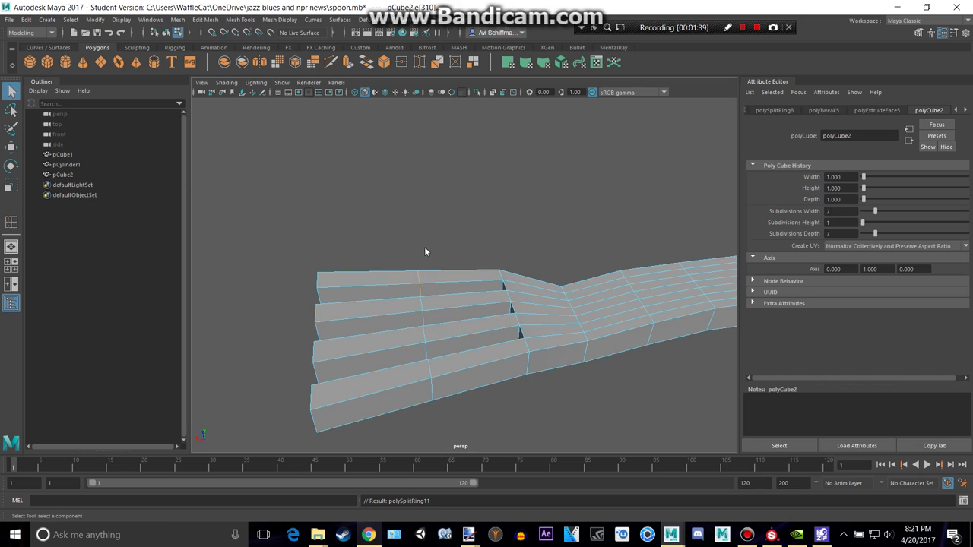
Select the middle edge loops of all four tines and lower them slightly to give the tines a curve.
right_drag(424, 242, 426, 201)
click(425, 307)
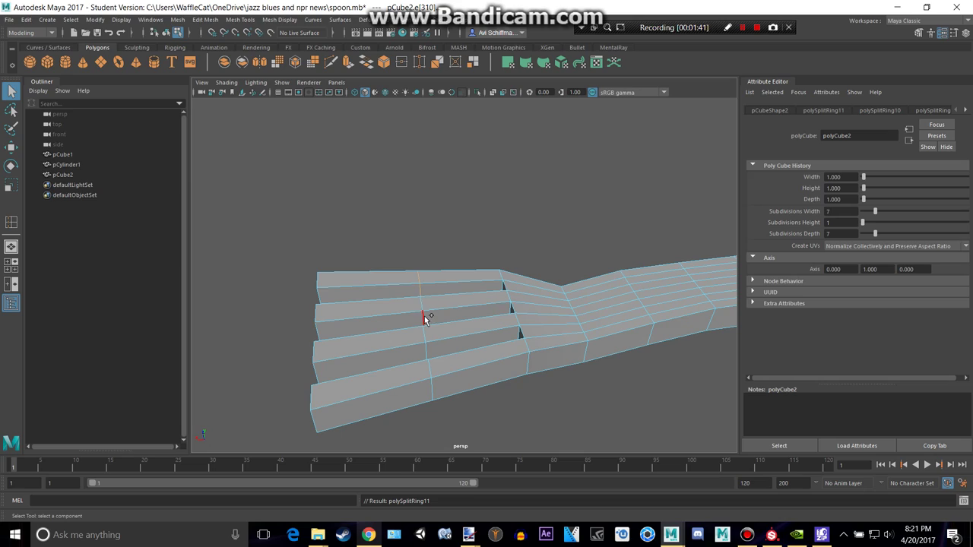
click(433, 343)
click(447, 387)
key(w)
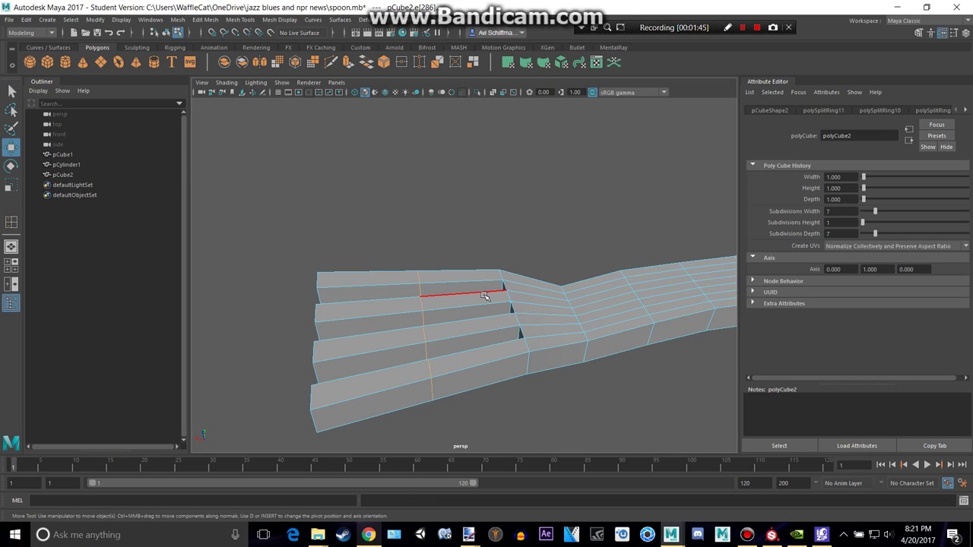
mouse_move(419, 298)
mouse_down()
mouse_move(424, 307)
mouse_move(532, 319)
mouse_move(408, 297)
mouse_up()
Select the edge loop around the neck where it dips behind the tines and raise it slightly.
right_click(387, 285)
right_drag(377, 263, 385, 204)
scroll(400, 282, up, 4)
alt+drag(401, 282, 421, 355)
click(426, 335)
key(q)
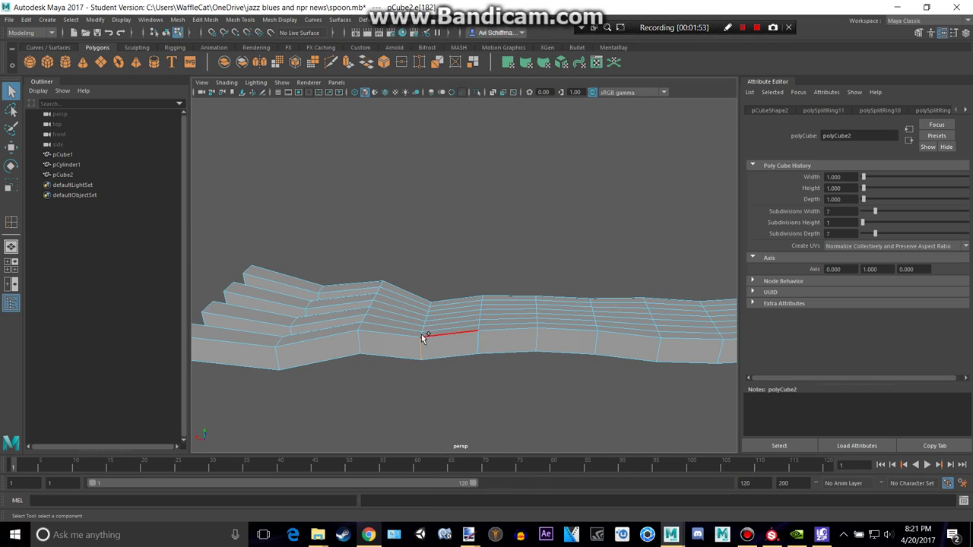
double_click(421, 334)
key(w)
drag(427, 282, 427, 261)
Insert an edge loop around the handle close to its free end.
alt+middle_drag(539, 297, 425, 249)
scroll(522, 302, down, 3)
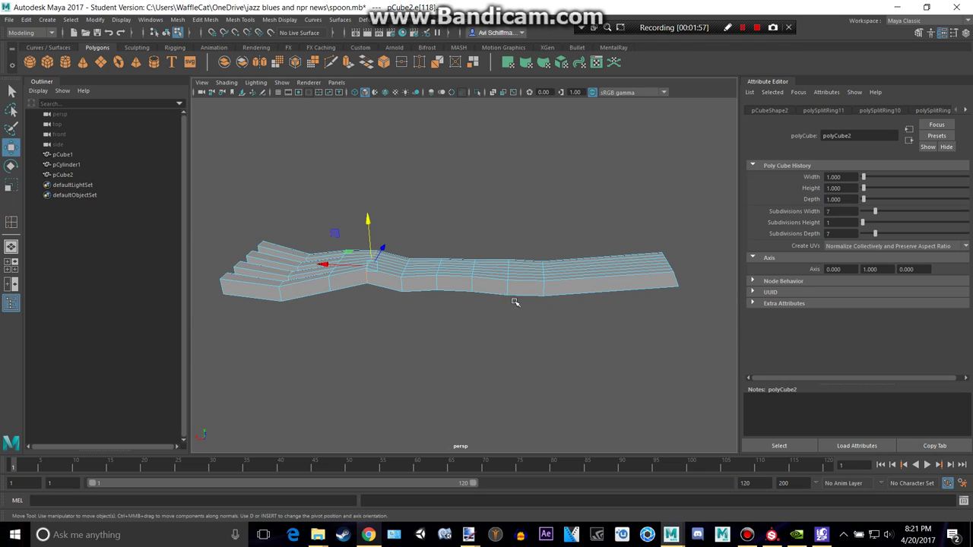
alt+middle_drag(603, 311, 464, 341)
click(240, 20)
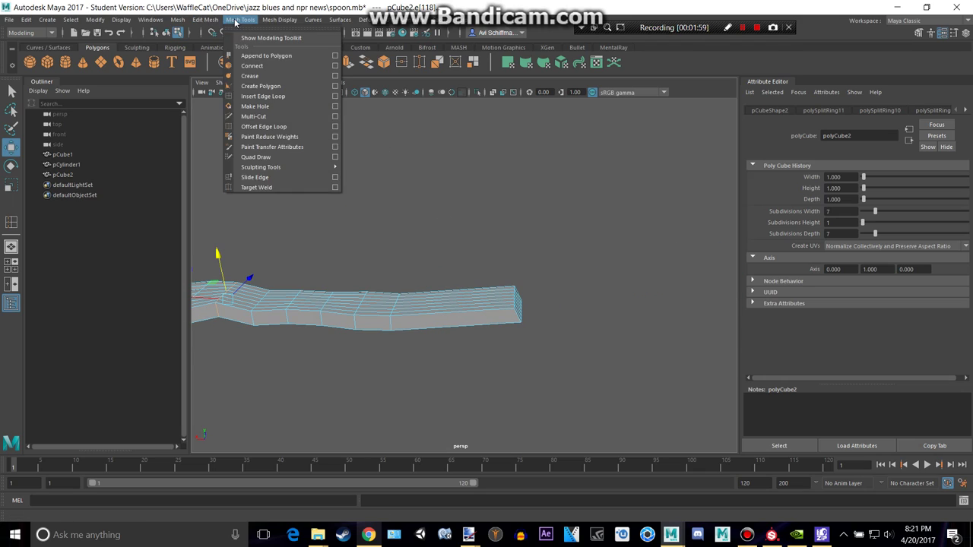
click(277, 97)
scroll(515, 257, up, 5)
alt+middle_drag(584, 363, 503, 290)
click(475, 293)
Extrude the band of faces around the handle's free end slightly outward, with a local Z translation of about 0.011.
key(q)
right_drag(489, 292, 488, 266)
click(490, 292)
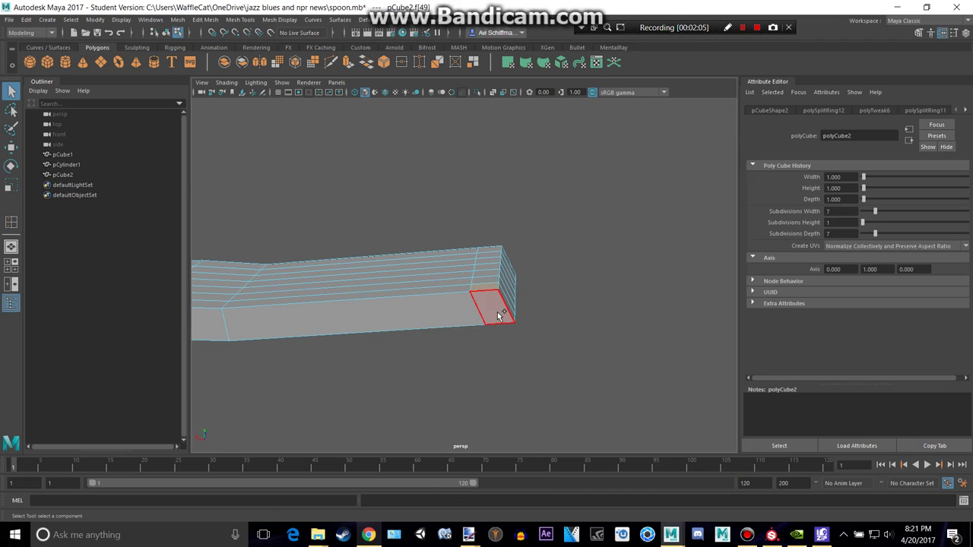
click(499, 315)
key(ctrl+e)
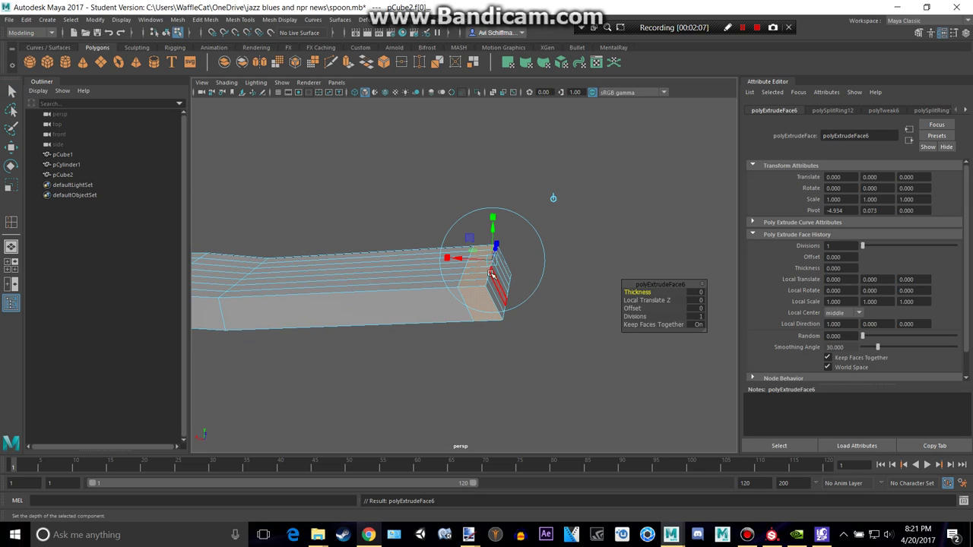
click(491, 259)
drag(498, 247, 381, 262)
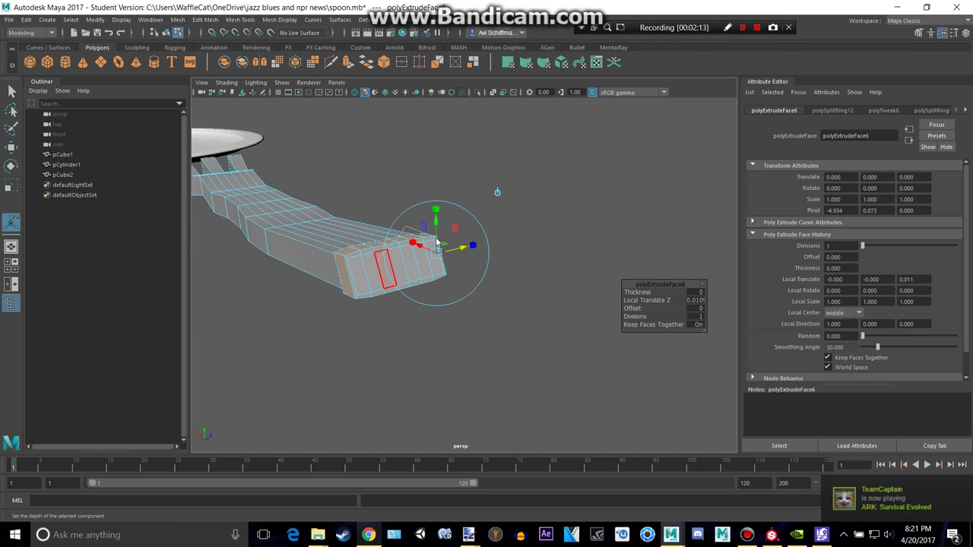
Return the fork to object mode and check its overall shape in smooth preview.
right_drag(321, 235, 382, 221)
click(325, 317)
alt+drag(282, 308, 487, 305)
click(519, 256)
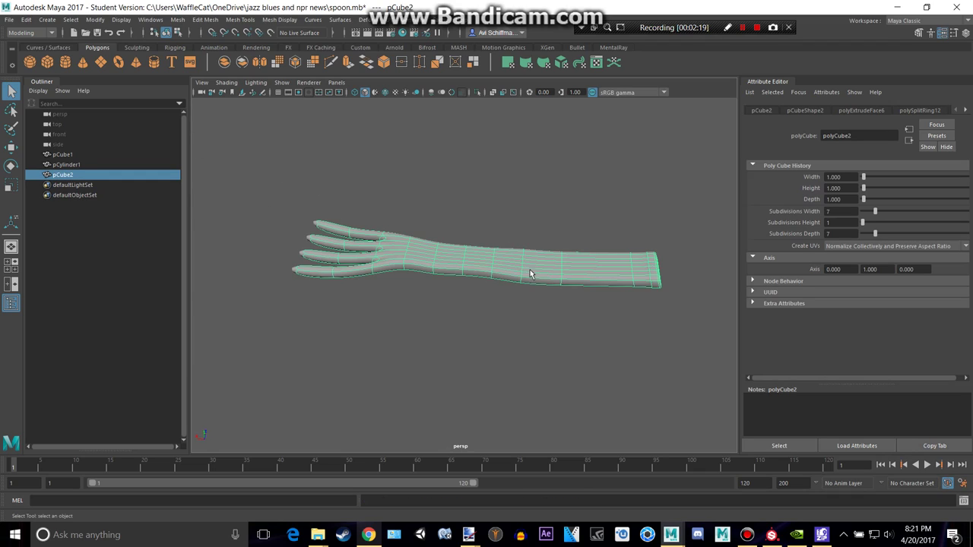
Scale the whole fork down in height to make it thinner, and inspect its profile.
alt+drag(528, 274, 517, 302)
key(r)
alt+drag(477, 262, 531, 283)
key(5)
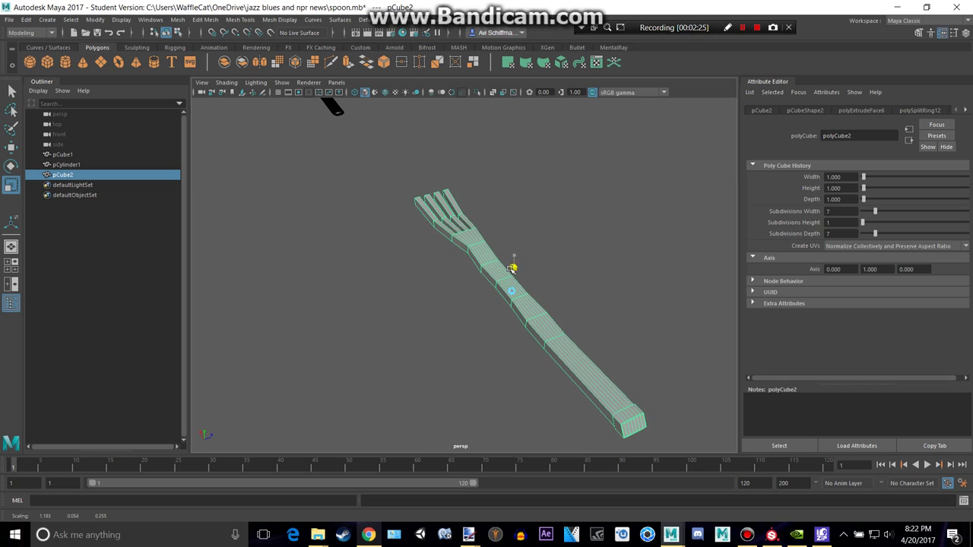
click(413, 312)
alt+drag(484, 310, 510, 310)
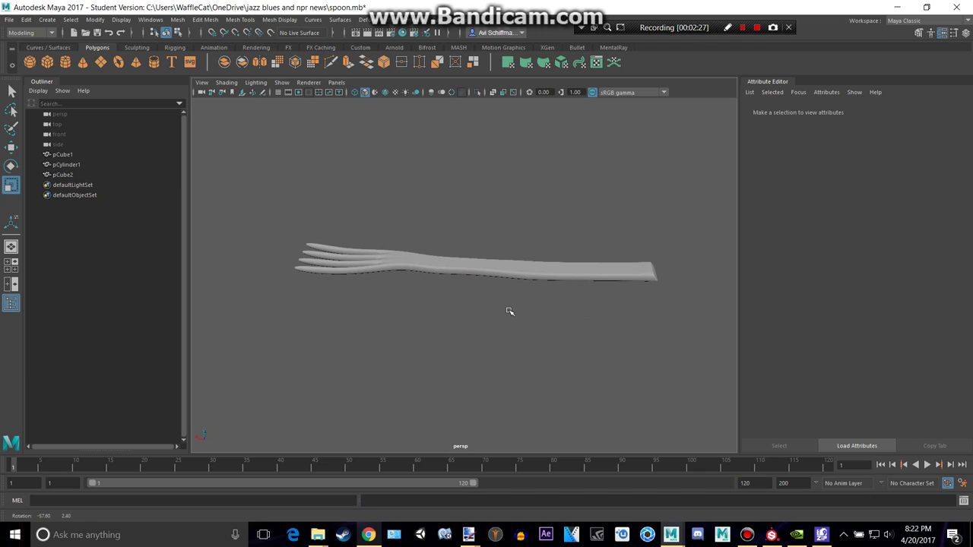
Apply Smooth to the fork mesh with one division level.
scroll(441, 295, down, 5)
alt+middle_drag(381, 294, 427, 324)
click(483, 302)
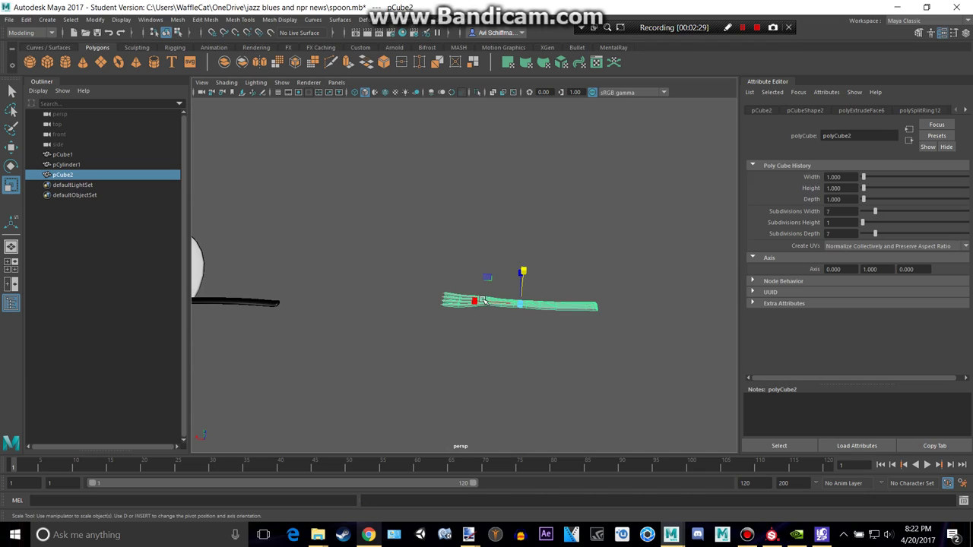
click(177, 20)
click(241, 104)
Move the fork along its length onto the plate beside the spoon.
key(w)
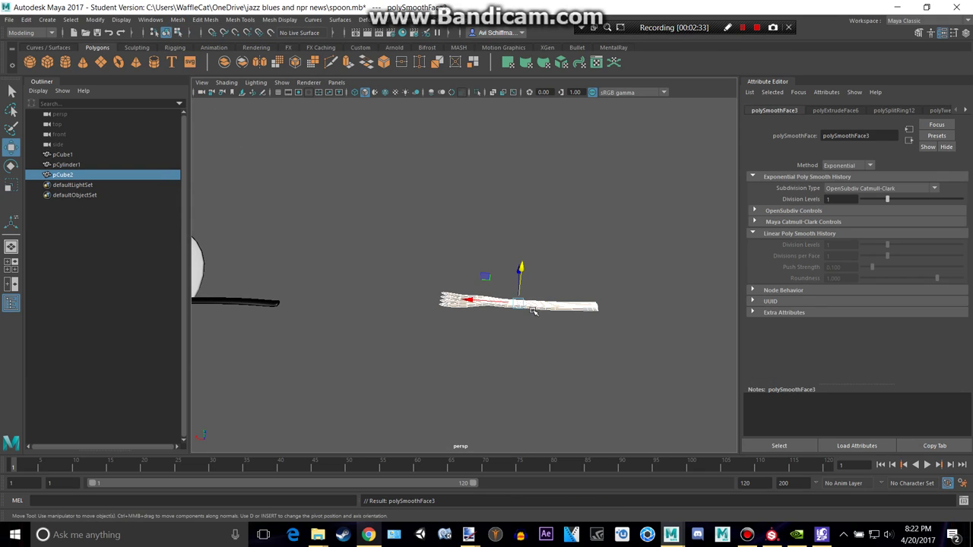
drag(477, 301, 294, 291)
alt+middle_drag(294, 293, 633, 299)
click(593, 251)
click(508, 286)
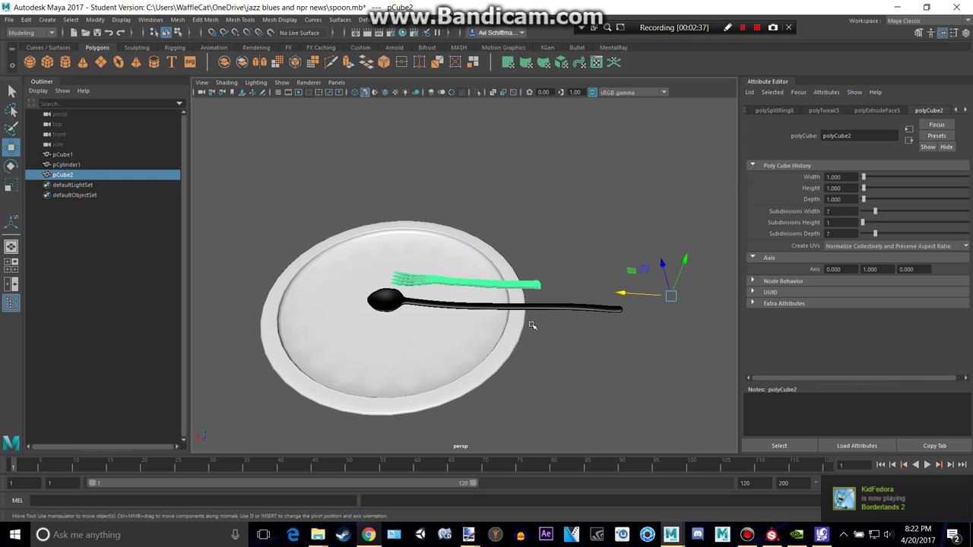
Move the fork's pivot onto its body and rotate it about 102 degrees around the vertical axis.
alt+drag(532, 326, 582, 345)
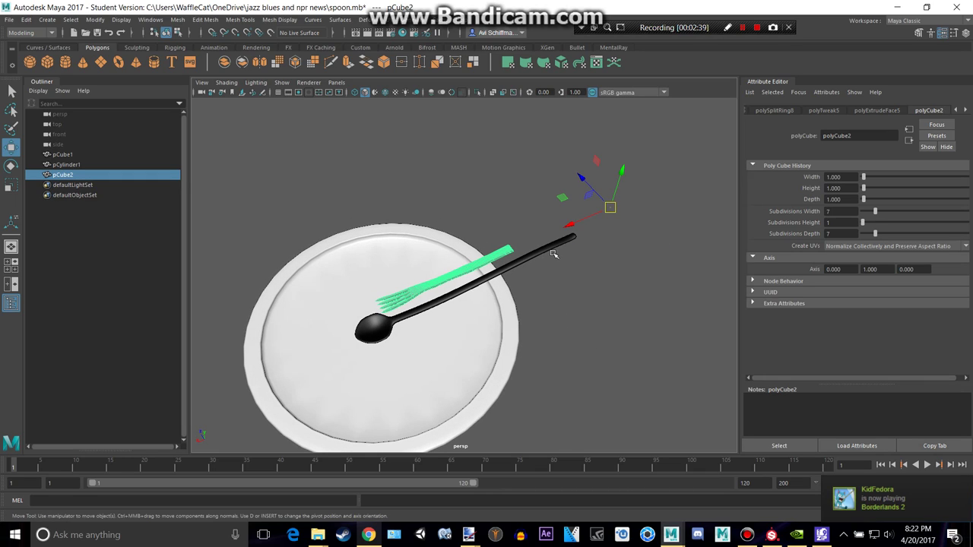
key(d)
drag(574, 226, 623, 219)
key(e)
drag(472, 291, 384, 228)
Assign a new Blinn material to the fork and set its color to black.
right_click(379, 218)
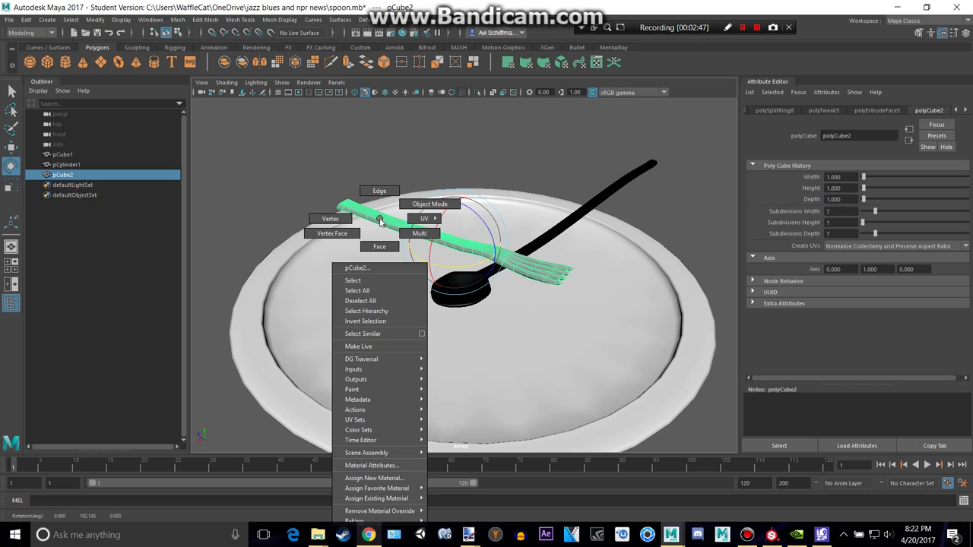
click(380, 478)
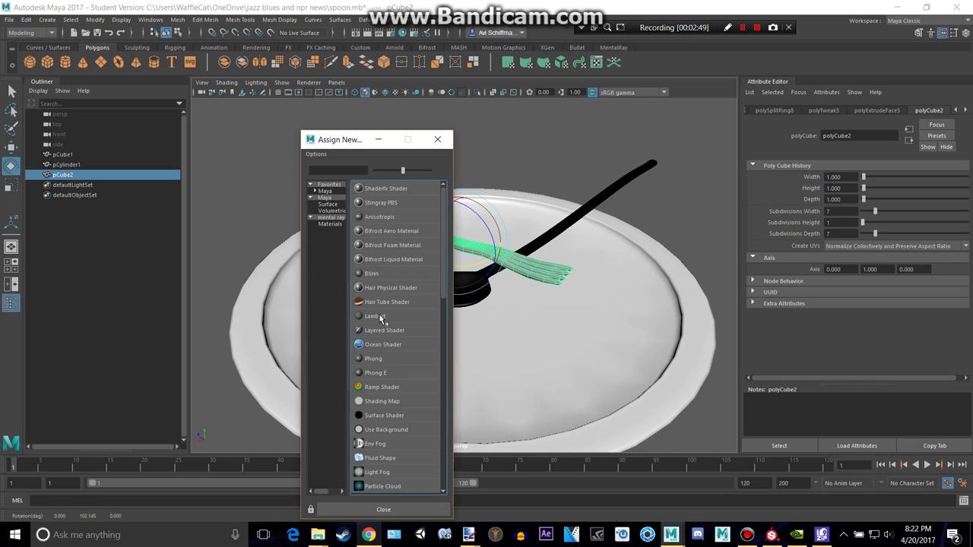
click(372, 273)
drag(903, 226, 859, 226)
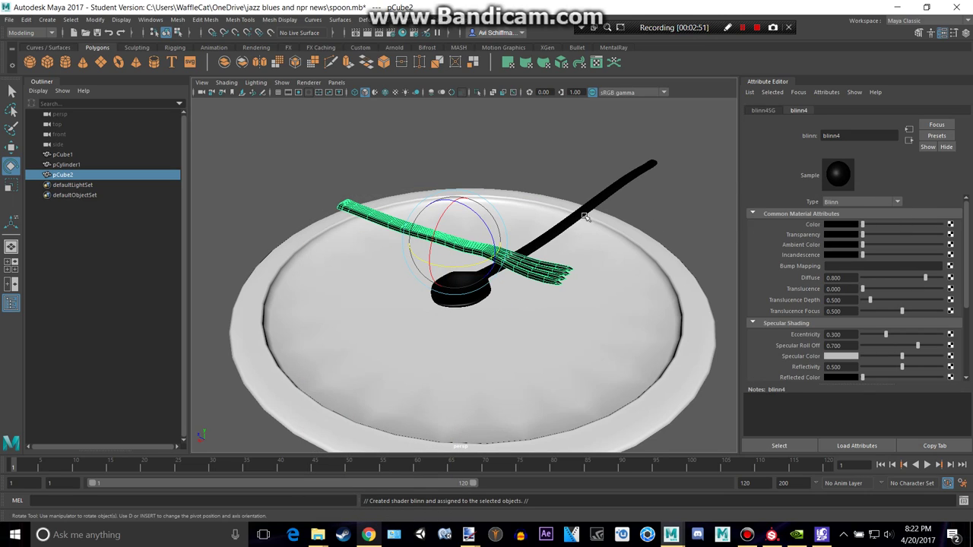
key(w)
key(e)
drag(431, 234, 490, 264)
key(ctrl+z)
Move the fork away from the spoon to the opposite side of the plate, near the rim.
key(w)
key(f)
alt+middle_drag(490, 264, 434, 282)
drag(418, 268, 418, 263)
Adjust the fork's rotation and height to lay its handle across the plate's rim.
key(e)
drag(400, 324, 412, 325)
alt+drag(411, 322, 371, 371)
drag(397, 264, 423, 260)
key(w)
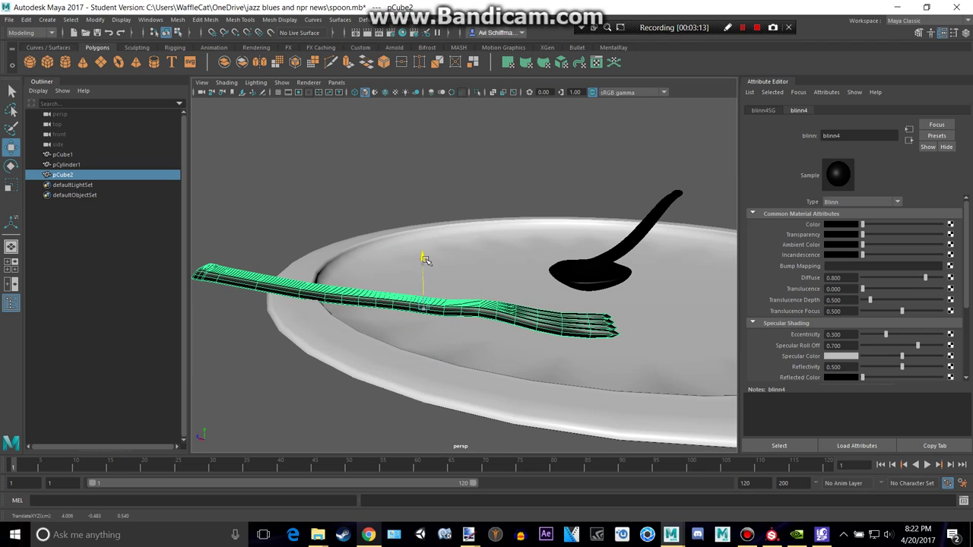
Tilt the fork to rest its tines in the plate with the handle raised over the rim.
key(e)
drag(454, 276, 409, 263)
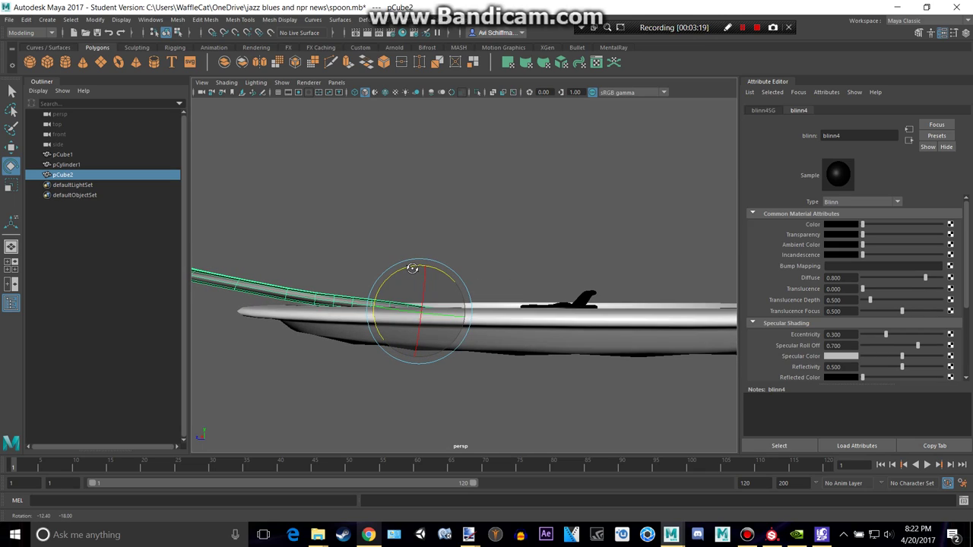
alt+drag(412, 269, 575, 191)
key(w)
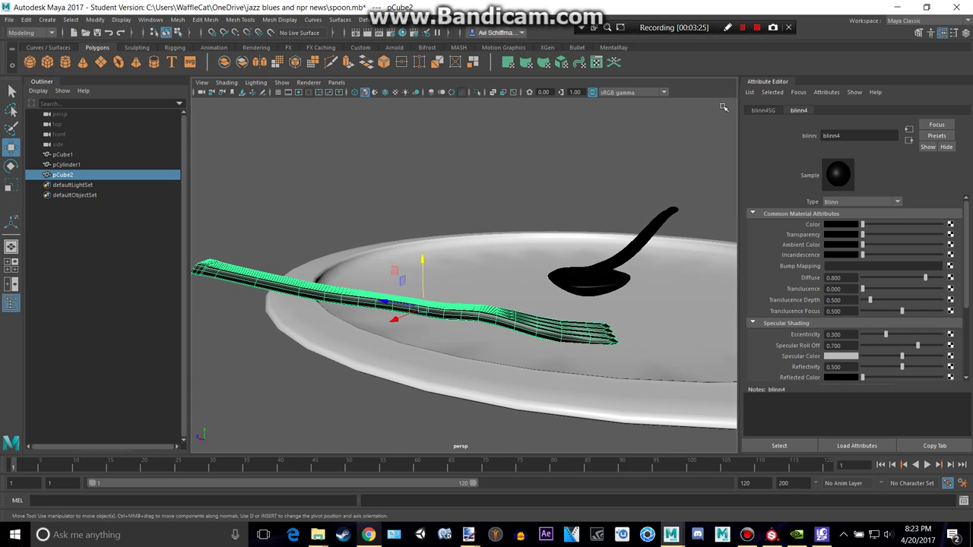
alt+drag(686, 131, 686, 148)
scroll(668, 158, down, 5)
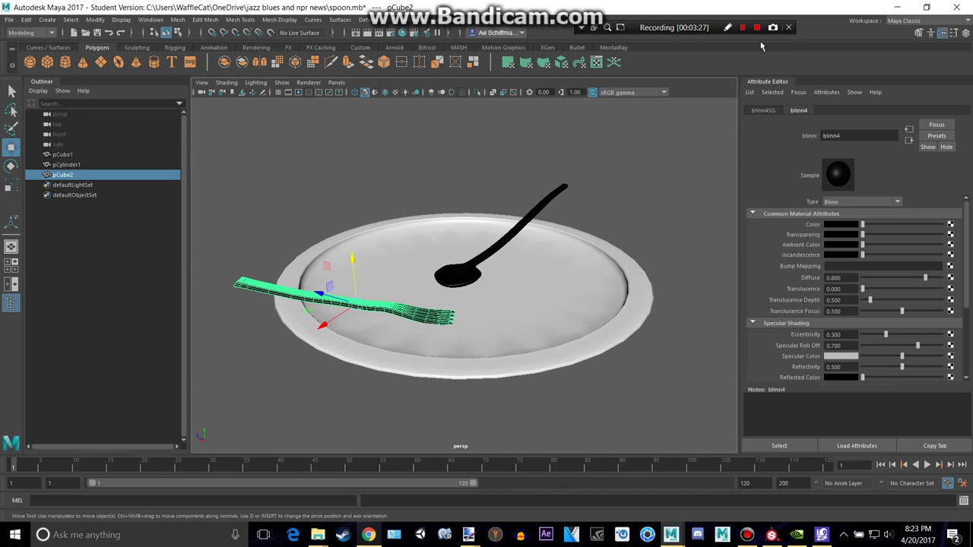